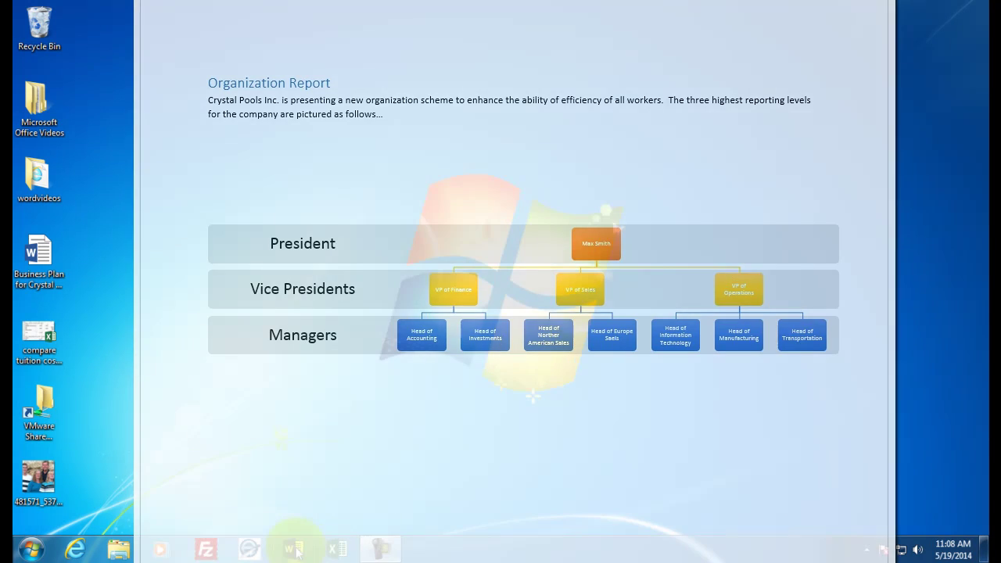
Step: Launch Word, create a blank document, and set its page orientation to landscape
left_click(293, 549)
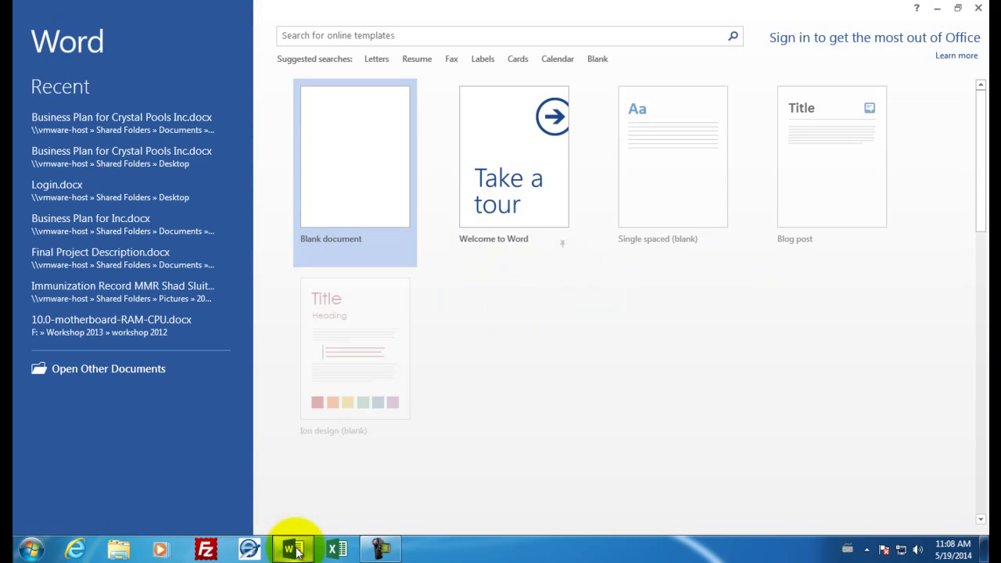
left_click(338, 194)
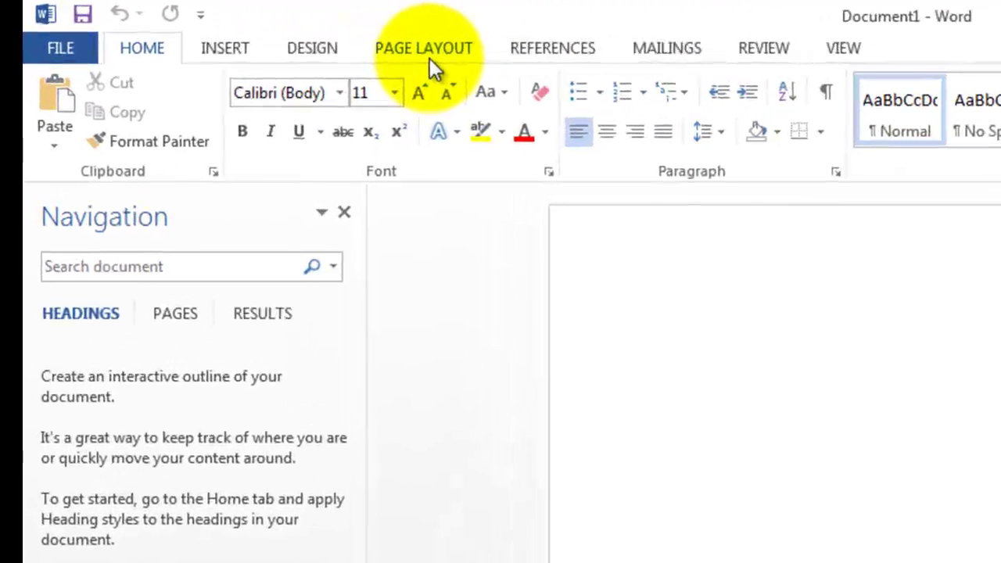
left_click(431, 54)
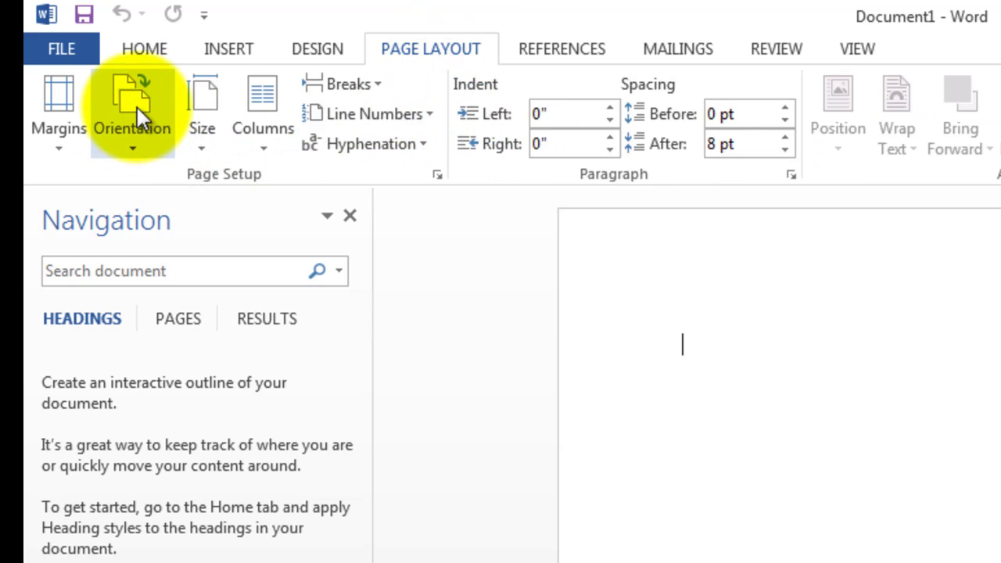
left_click(131, 149)
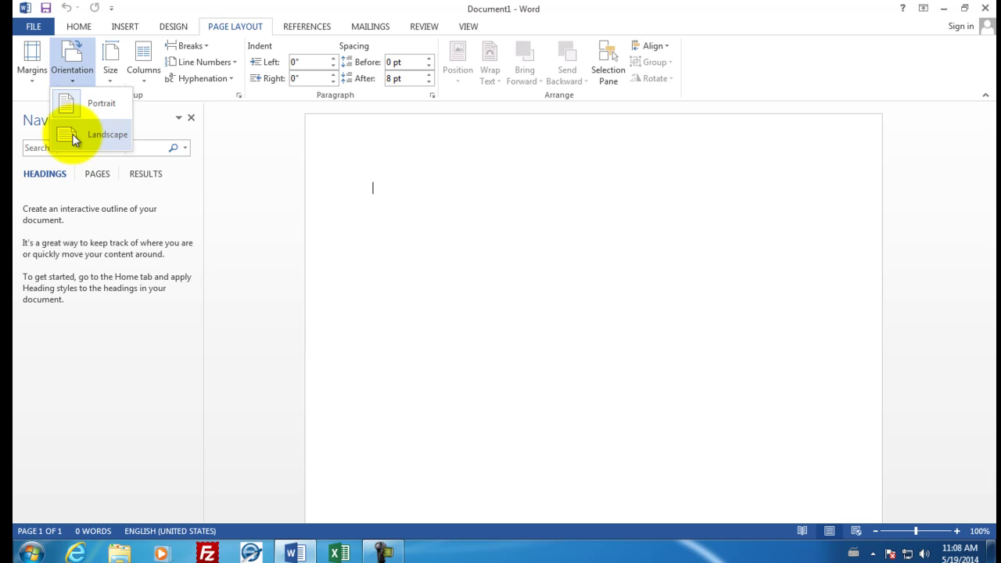
left_click(71, 133)
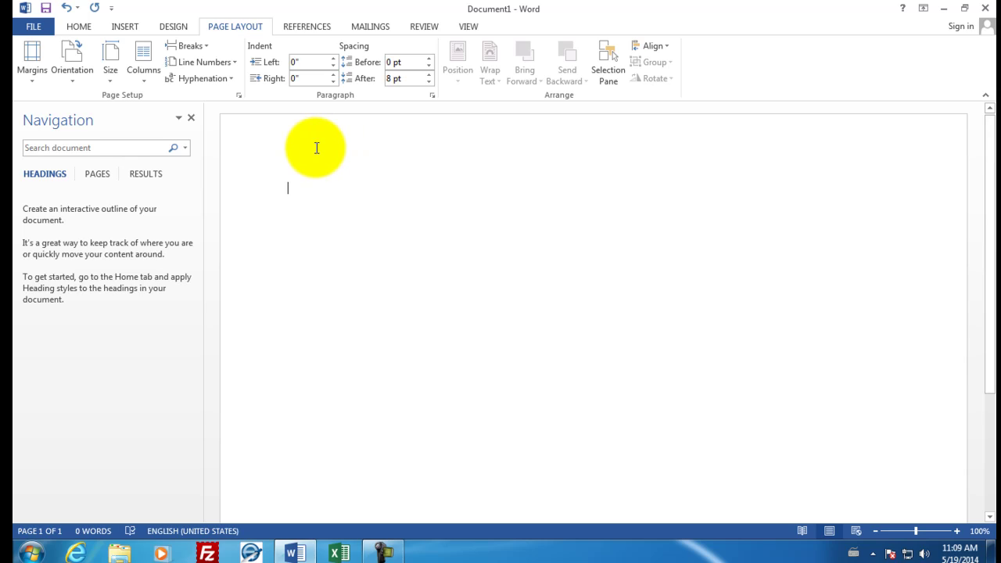
Step: Type the 'Organization Report' title and Crystal Pools Inc. intro paragraph, ending on a new empty line
type("Organization Report")
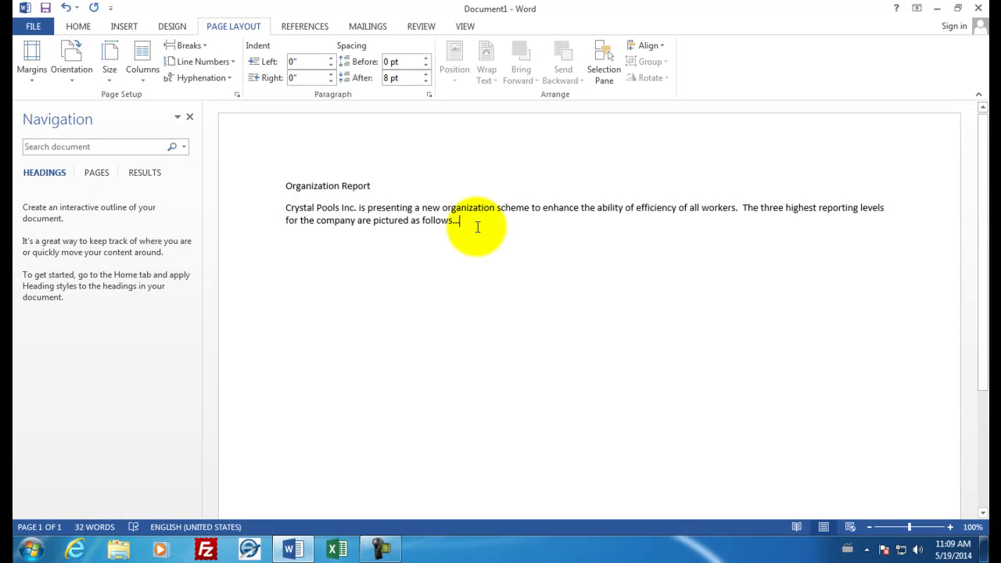
key("Return")
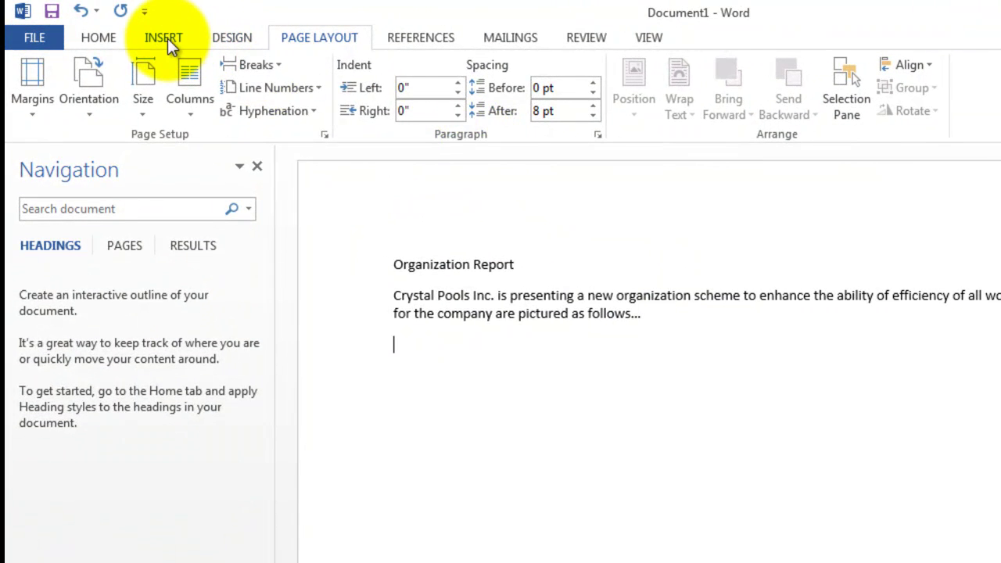
Step: Insert a Labeled Hierarchy SmartArt graphic from the Hierarchy category
left_click(167, 38)
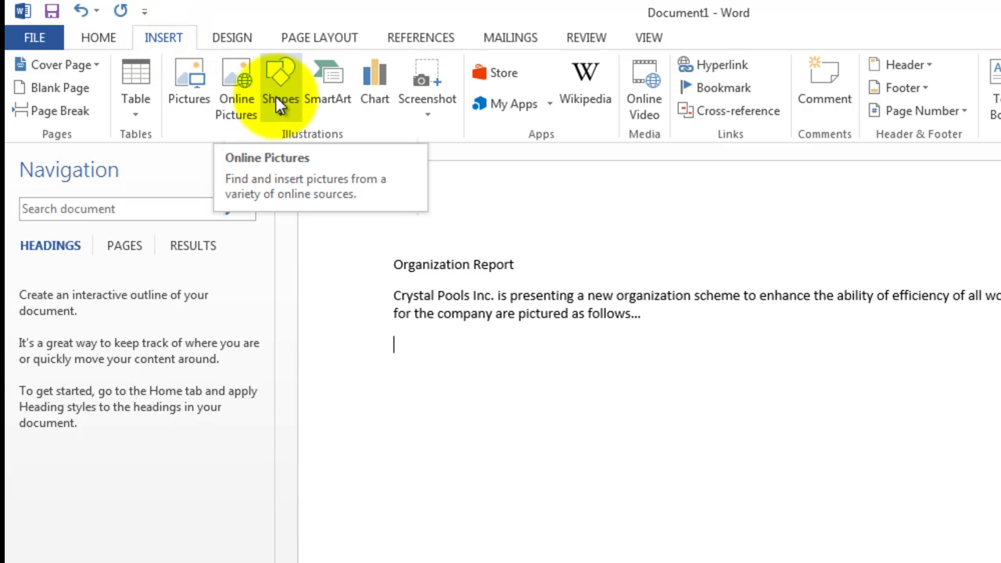
left_click(317, 83)
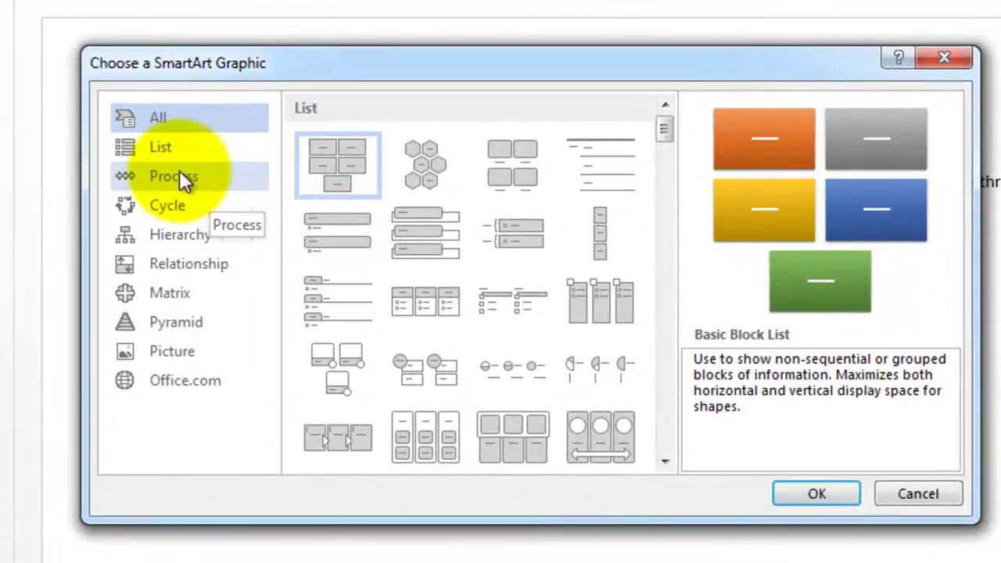
left_click(164, 148)
left_click(166, 173)
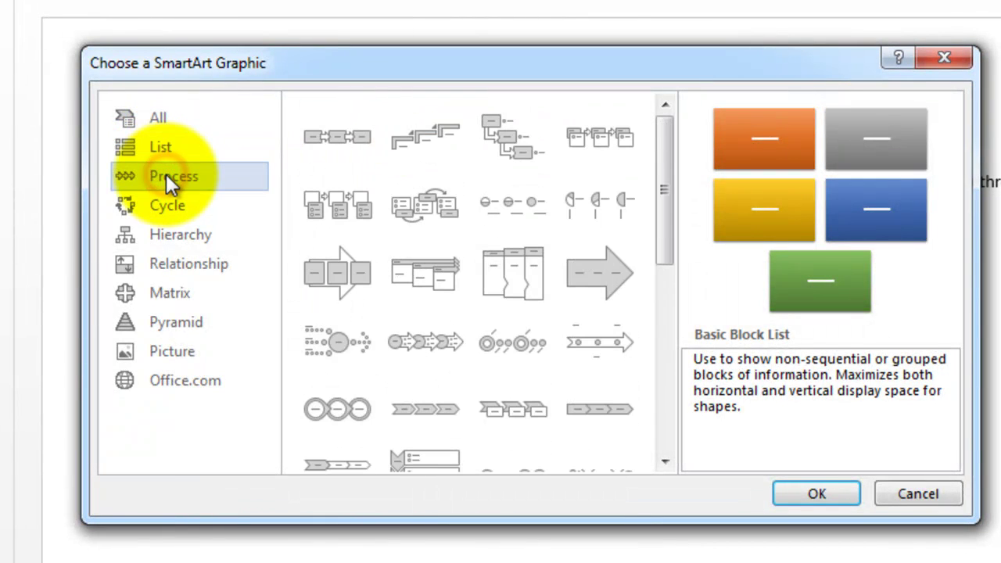
left_click(166, 205)
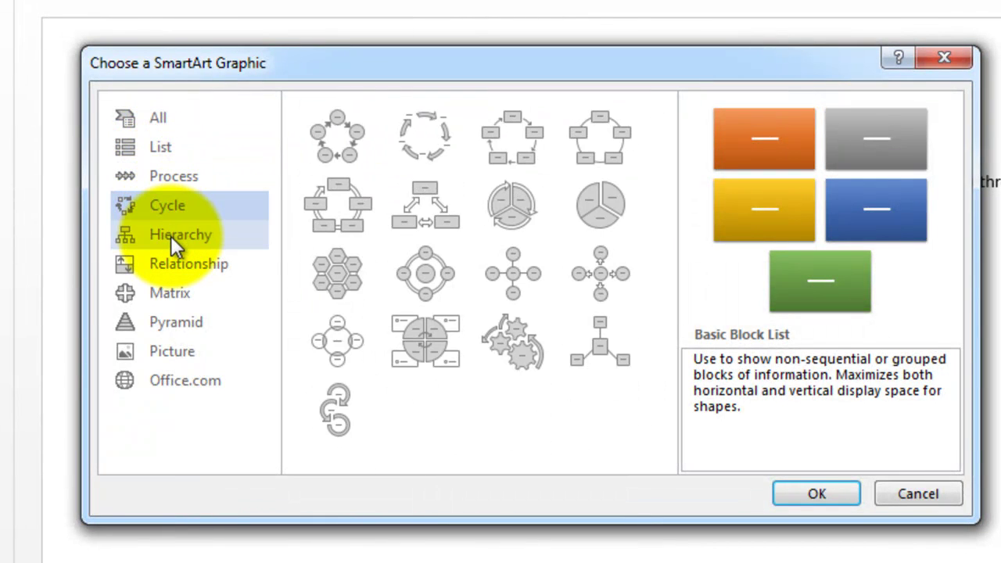
left_click(170, 235)
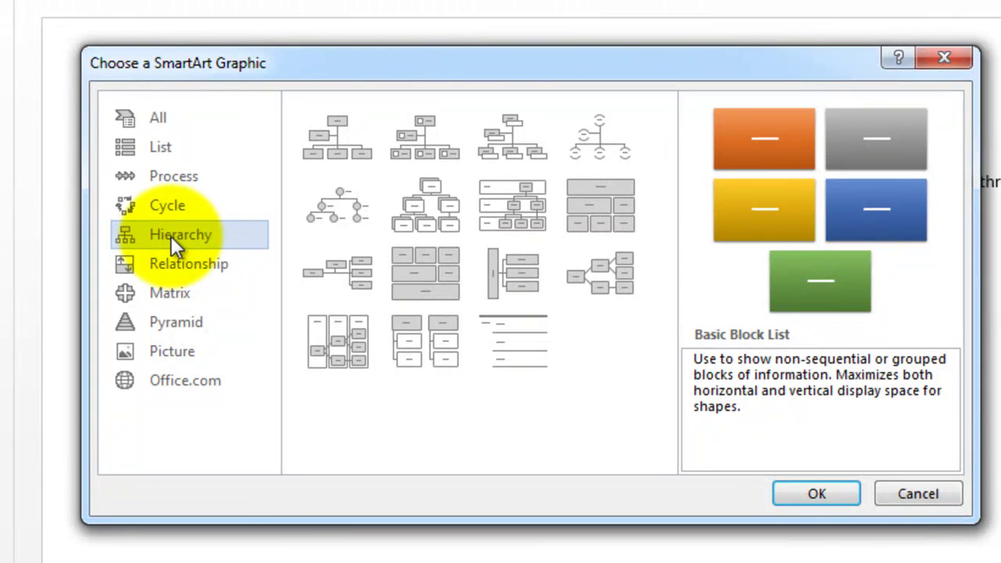
left_click(514, 209)
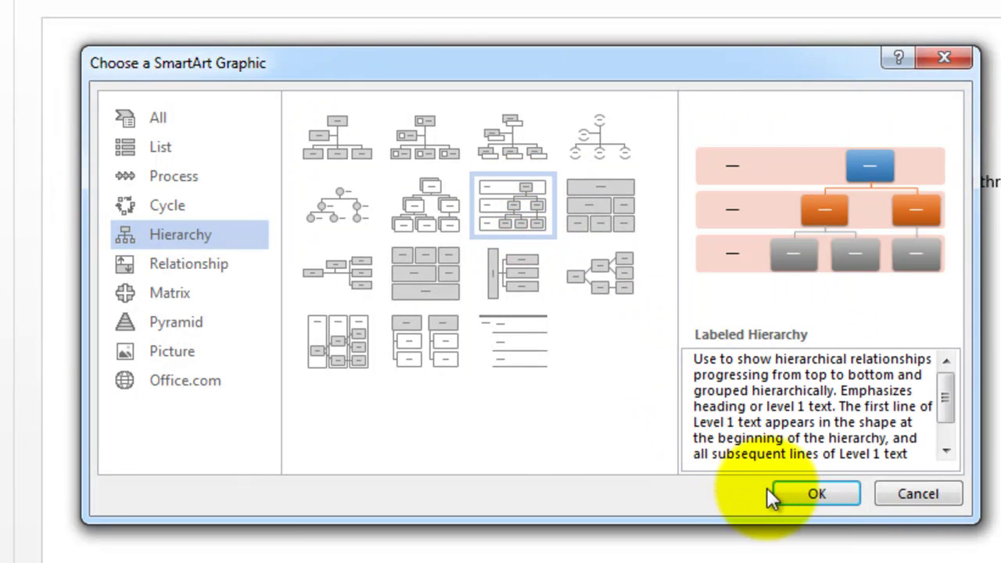
left_click(798, 494)
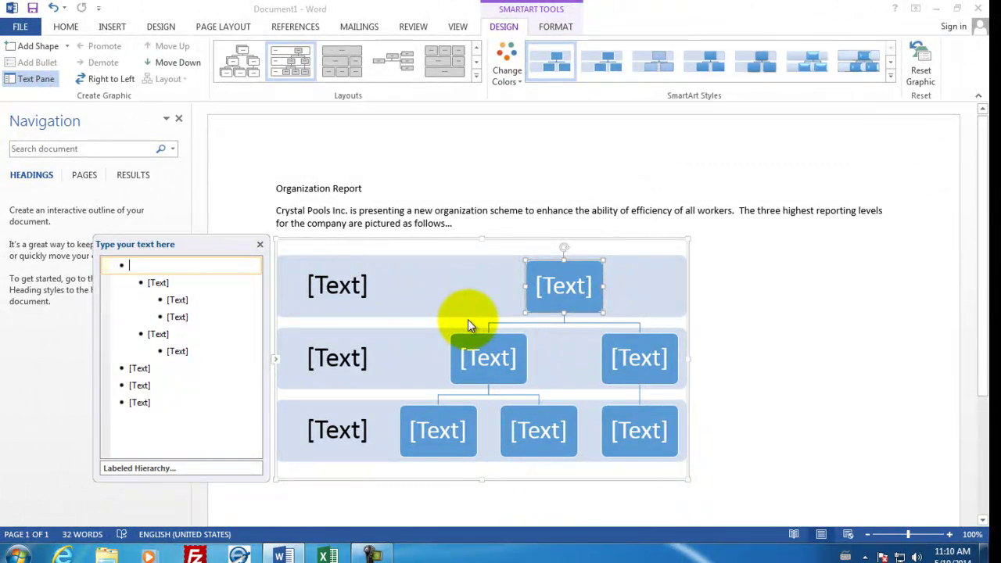
Step: Label the chart's three tiers President, Vice Presidents and Managers
left_click(339, 285)
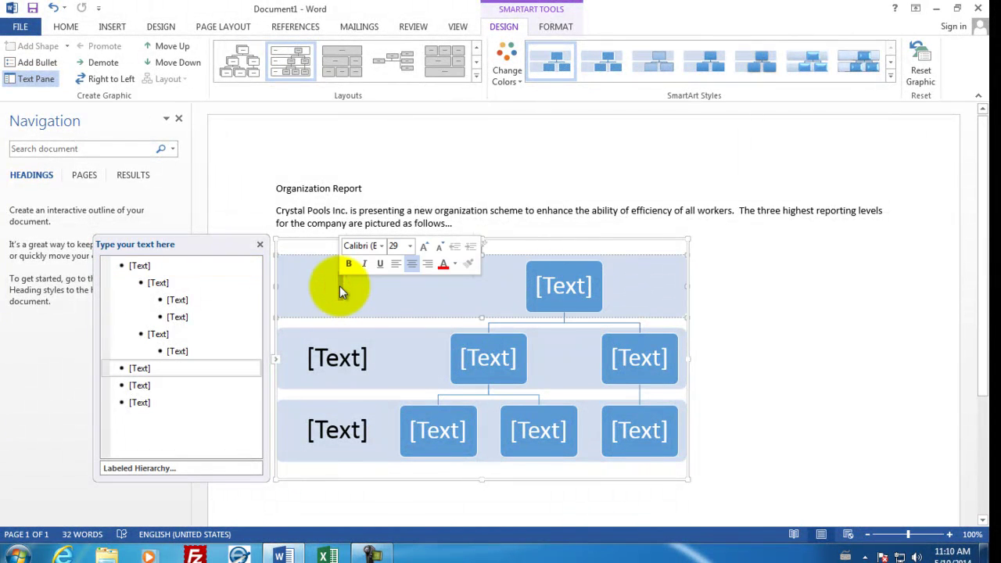
type("President")
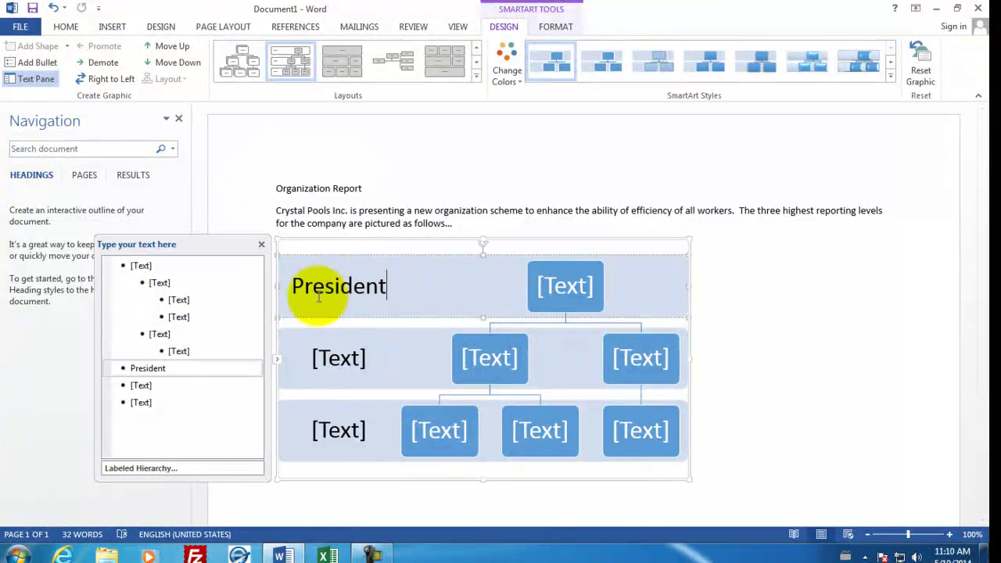
left_click(333, 358)
type("Vi")
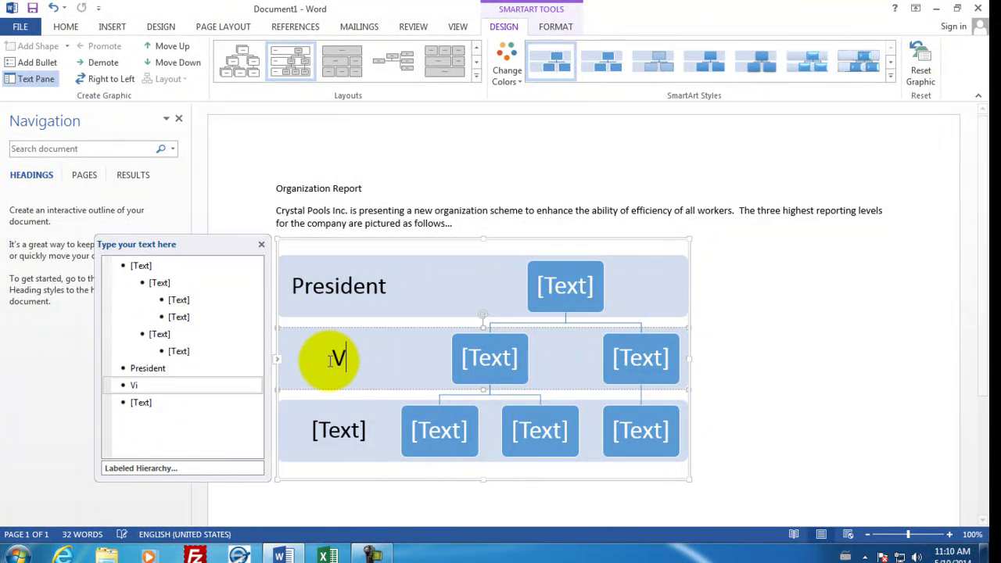
type("ce President")
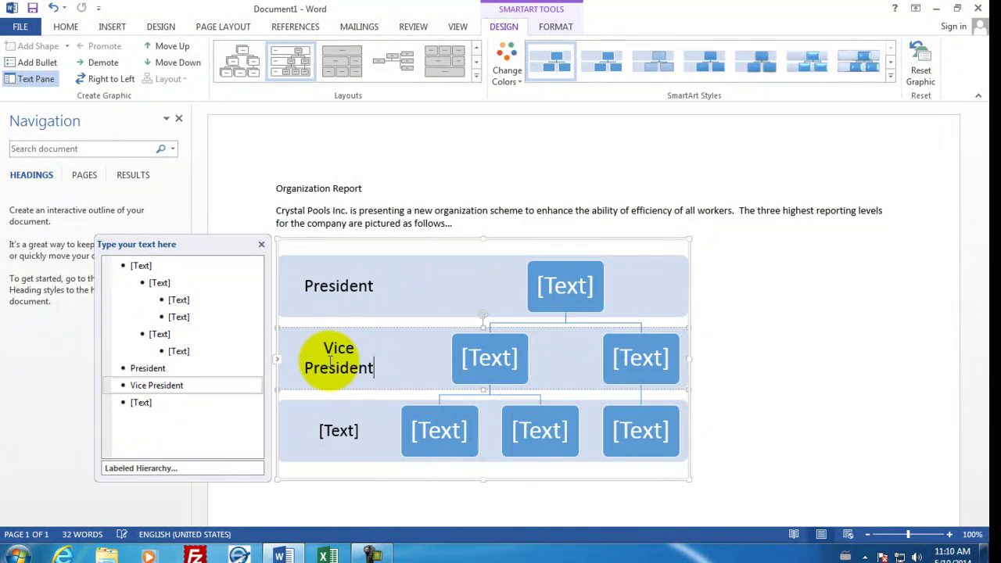
type("s")
left_click(344, 421)
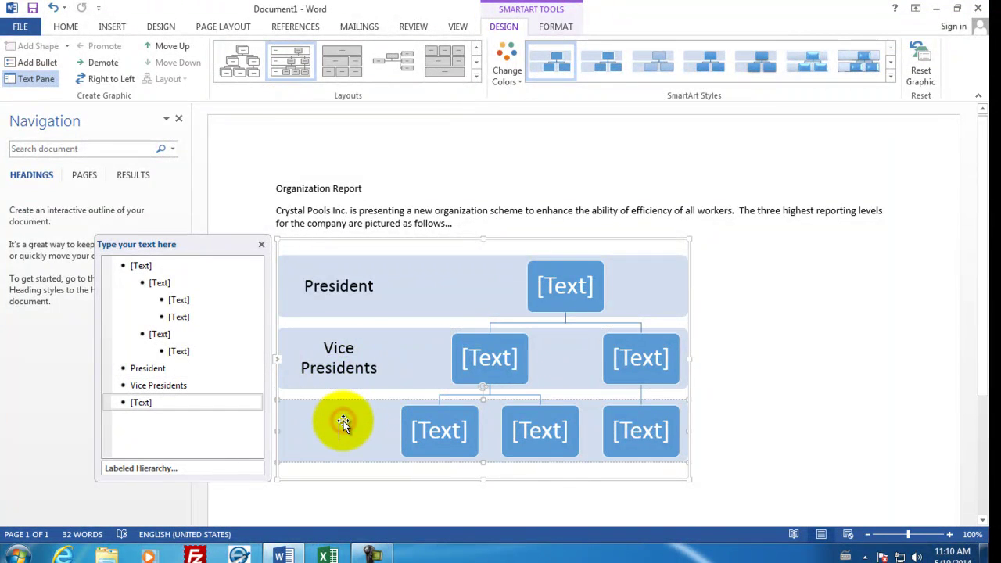
type("Managers")
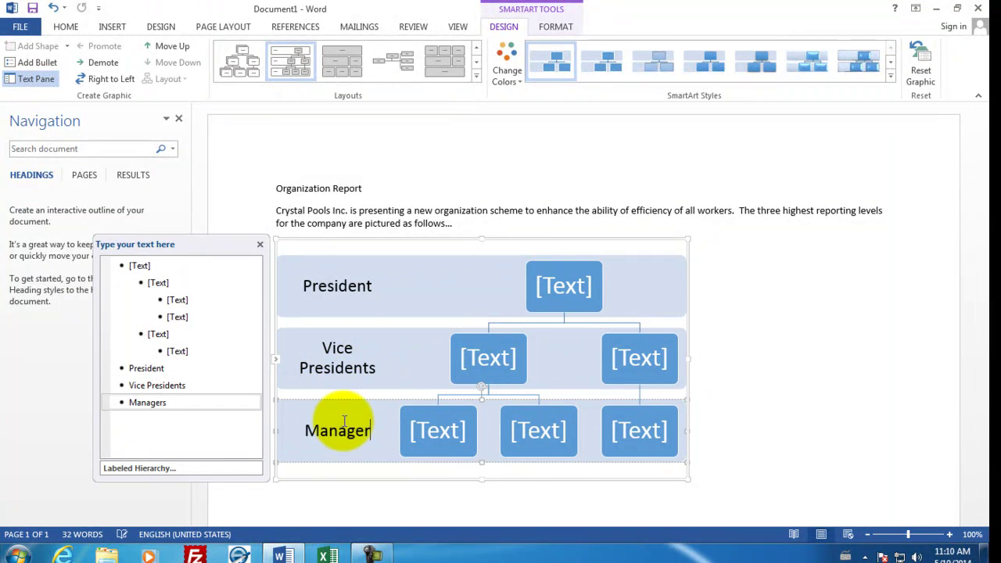
Step: Enter the president's name in the top box and label the VP boxes VP of Finance and VP of Sales
left_click(549, 295)
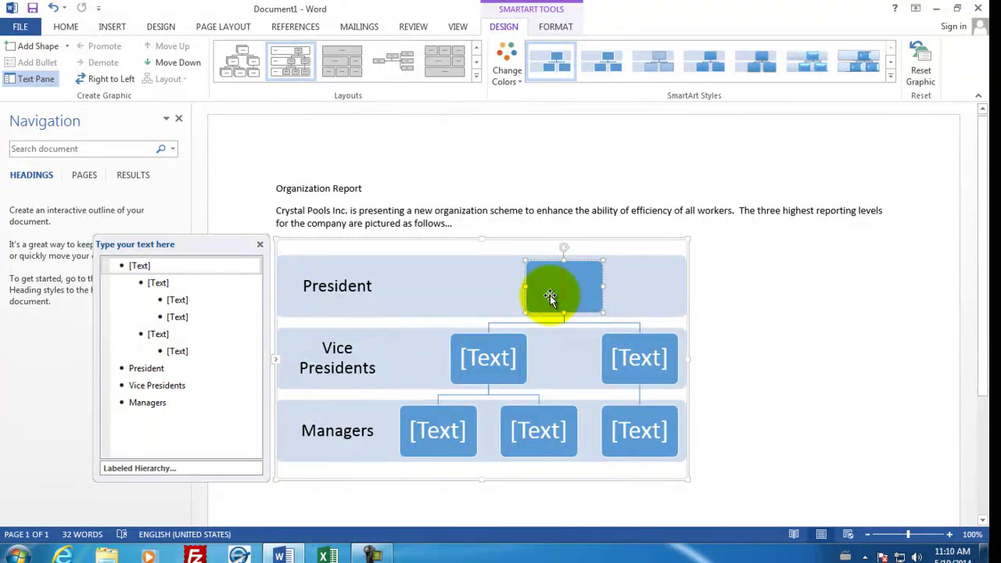
type("Max Smith")
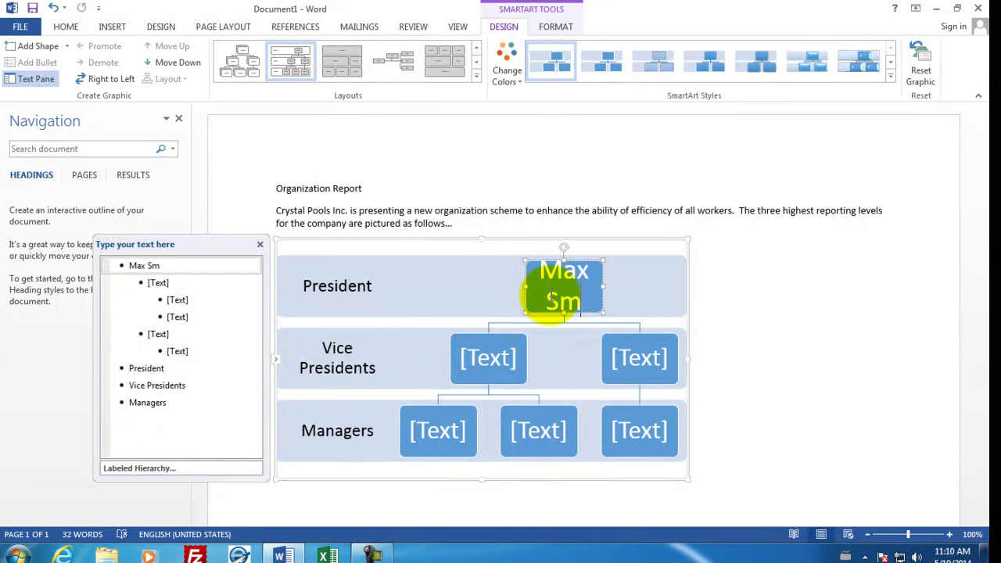
left_click(488, 357)
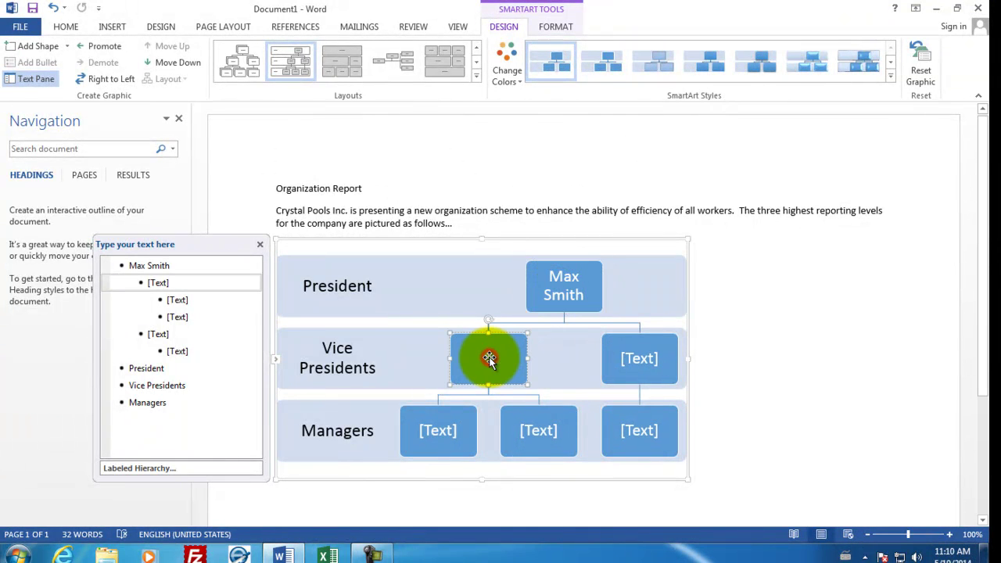
type("VP")
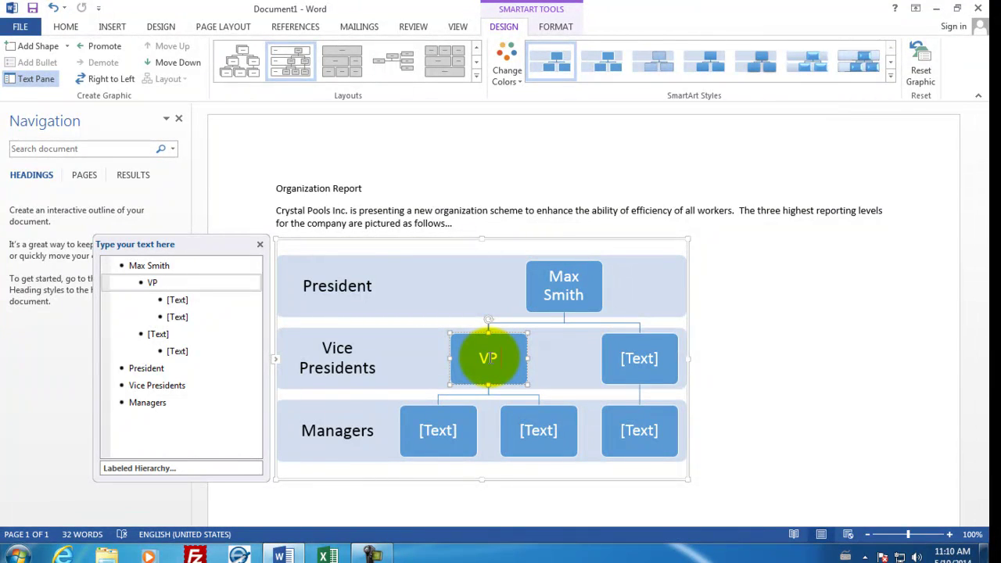
type(" of Finance")
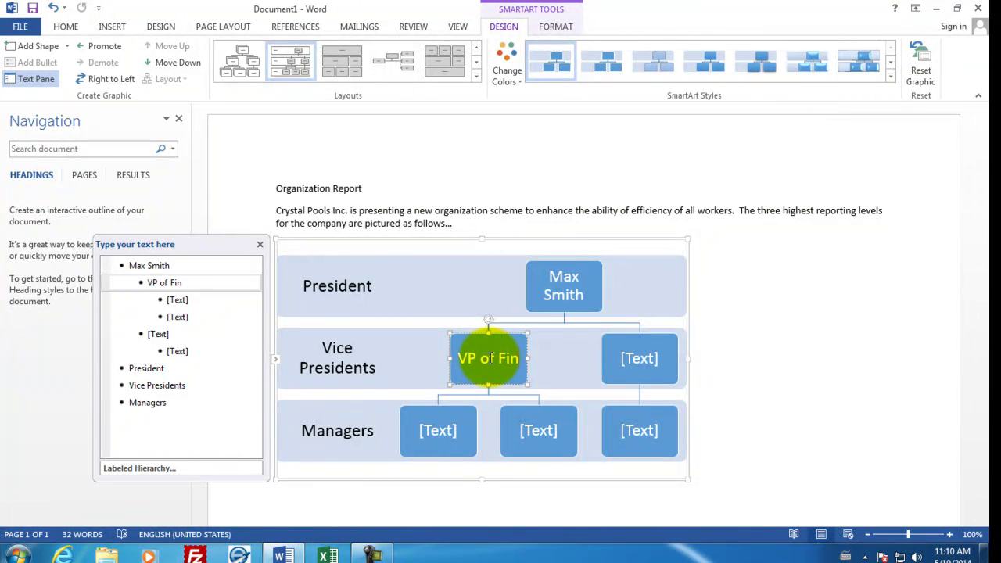
left_click(617, 362)
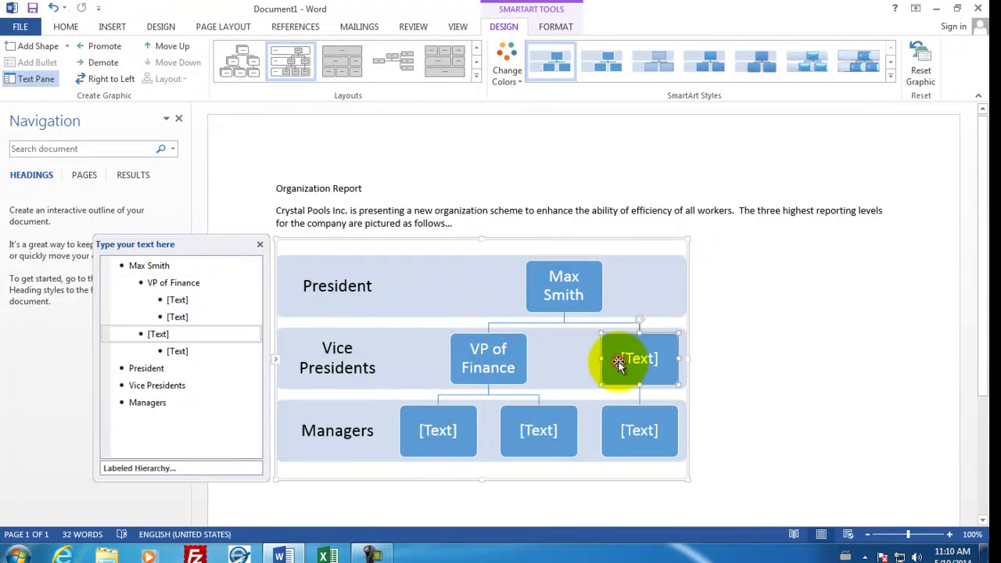
type("V")
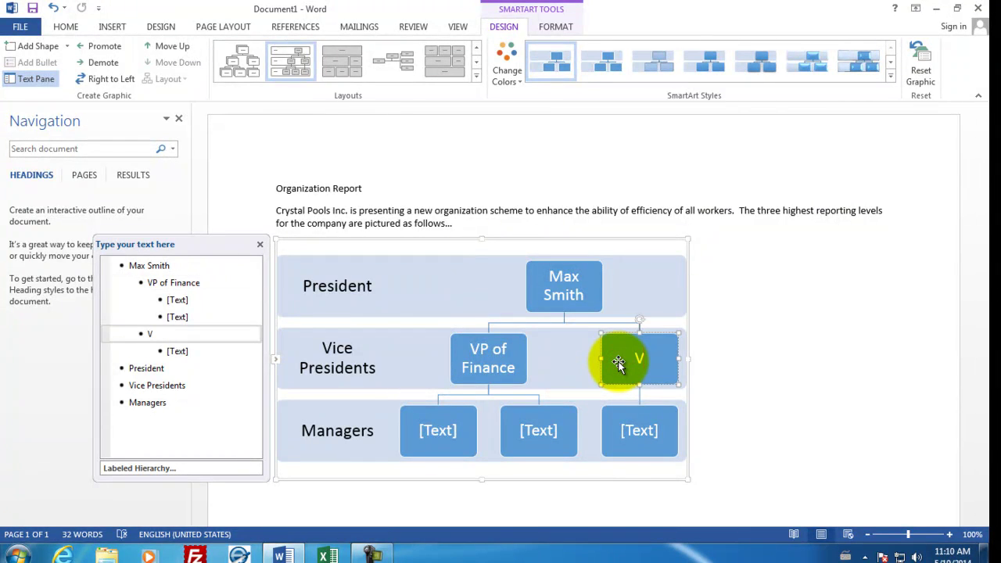
type("P of Sales")
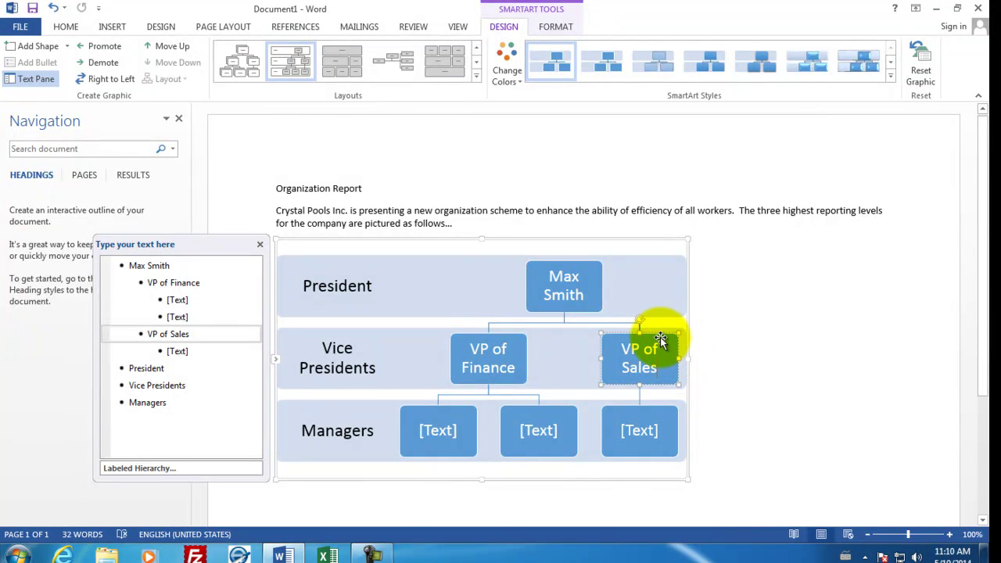
Step: Add a shape below the president box and name it VP of Operations
left_click(582, 283)
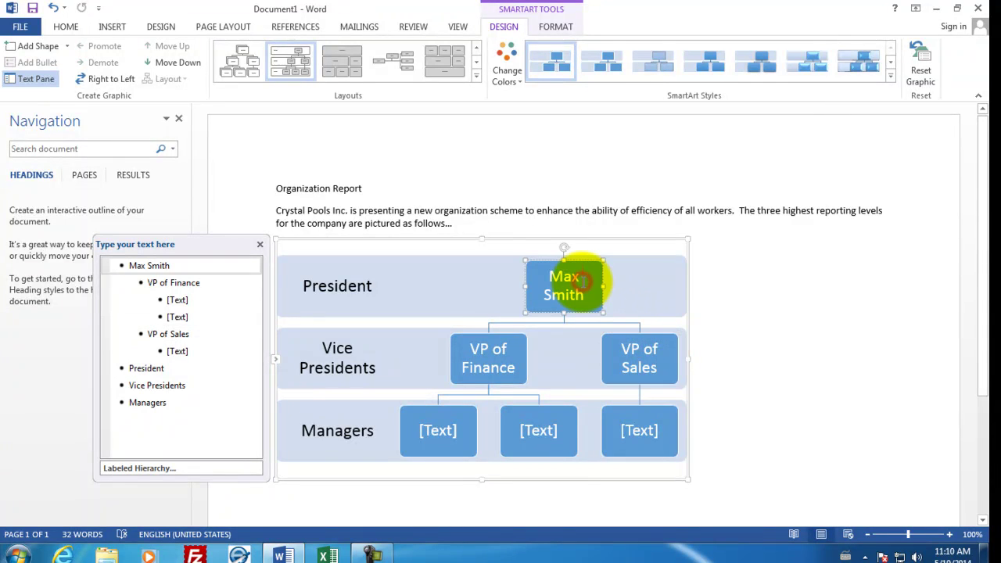
left_click(65, 45)
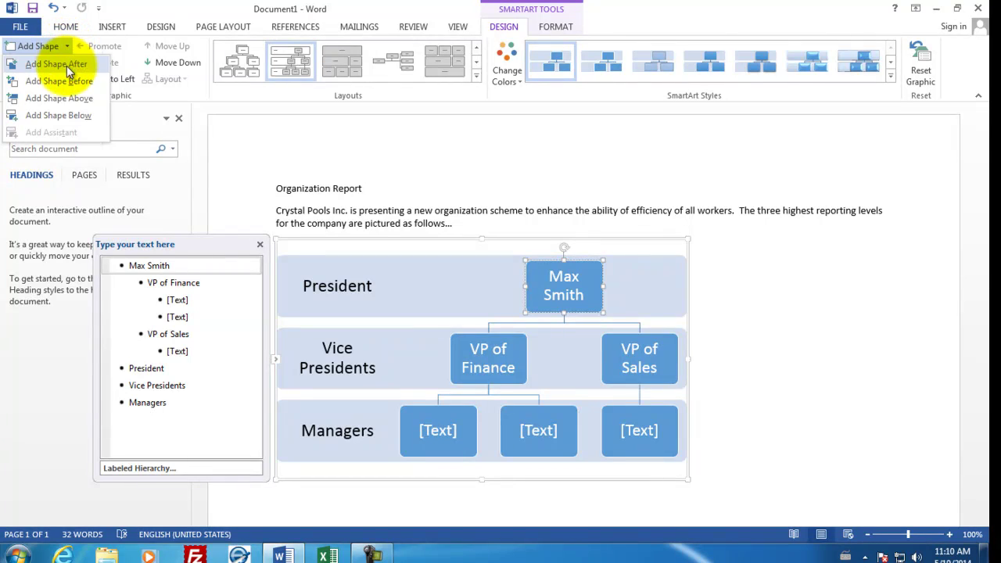
left_click(70, 115)
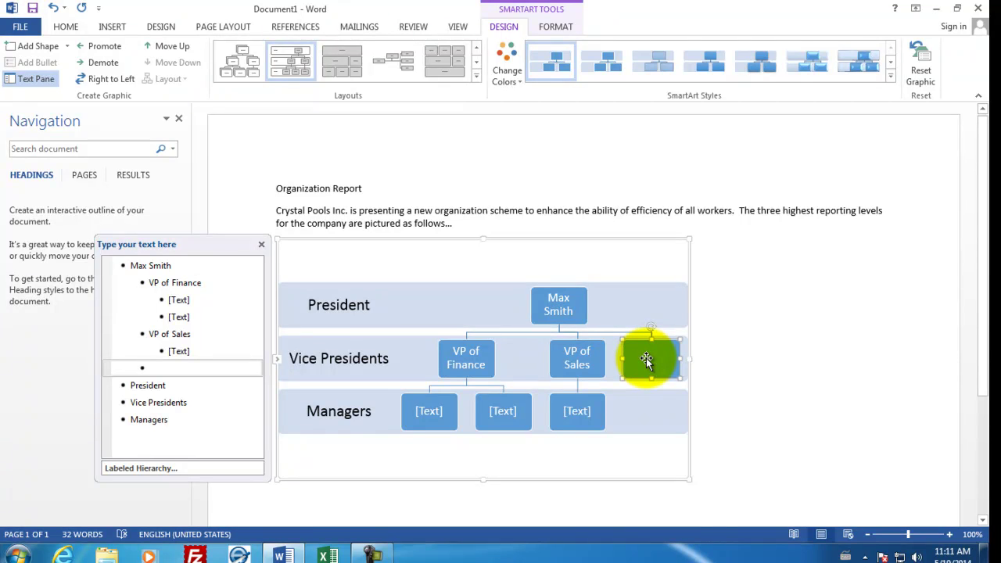
type("VP of")
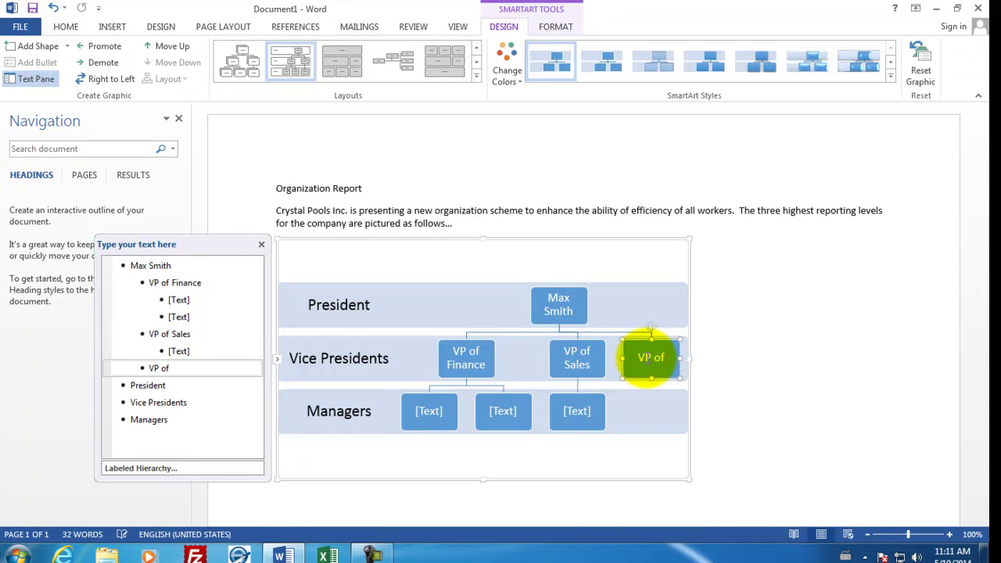
type(" Operations")
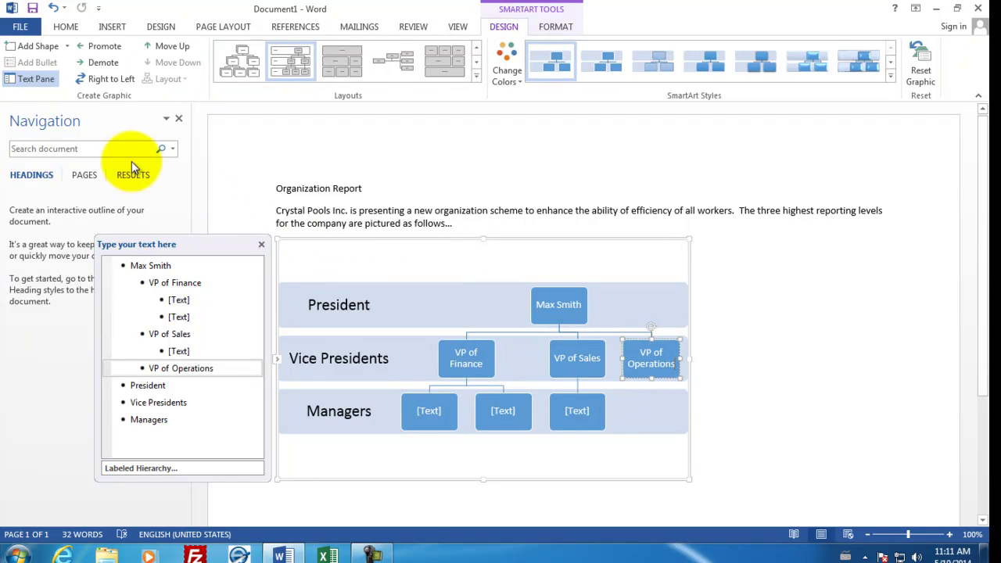
Step: Add three blank manager boxes beneath VP of Operations
left_click(66, 47)
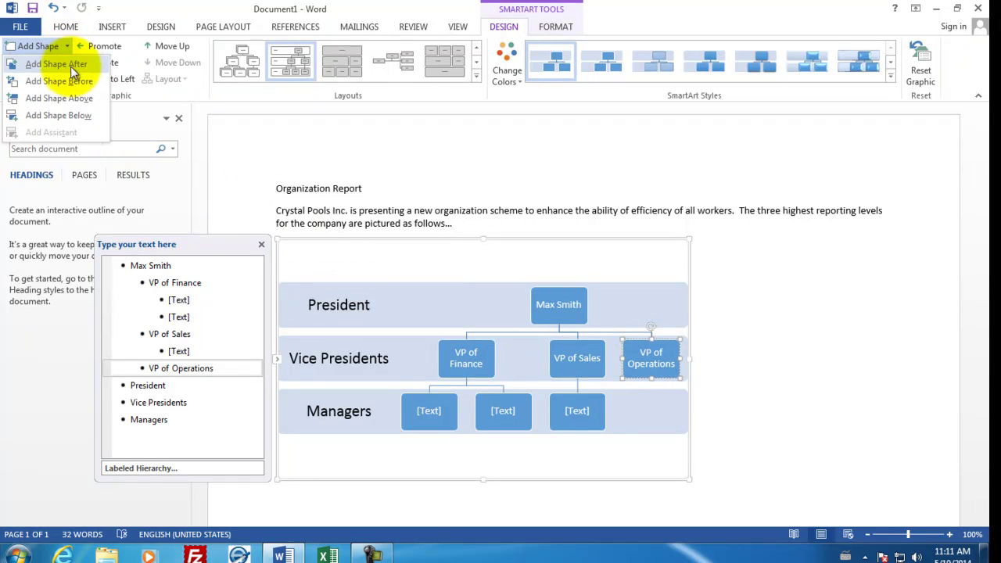
left_click(66, 116)
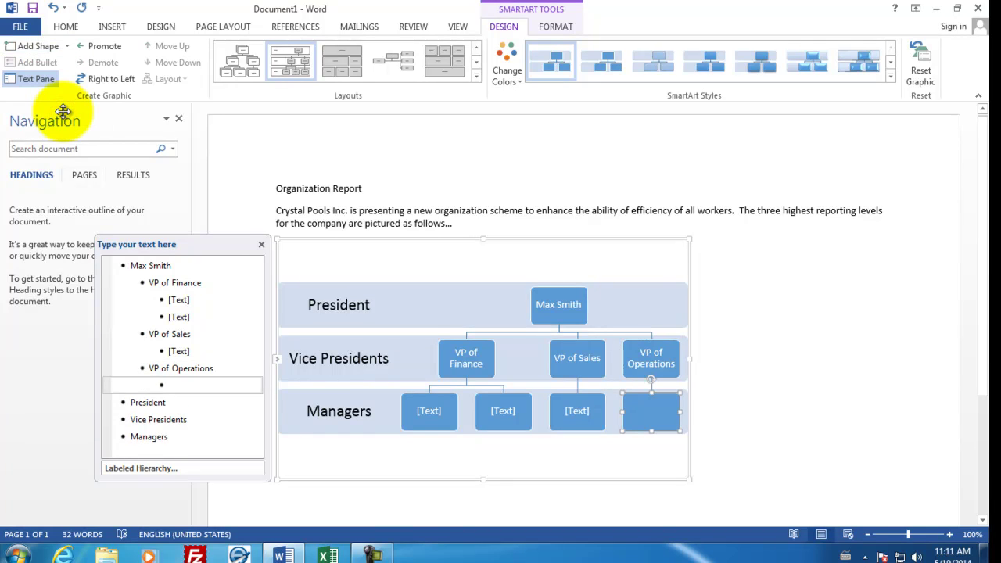
left_click(670, 356)
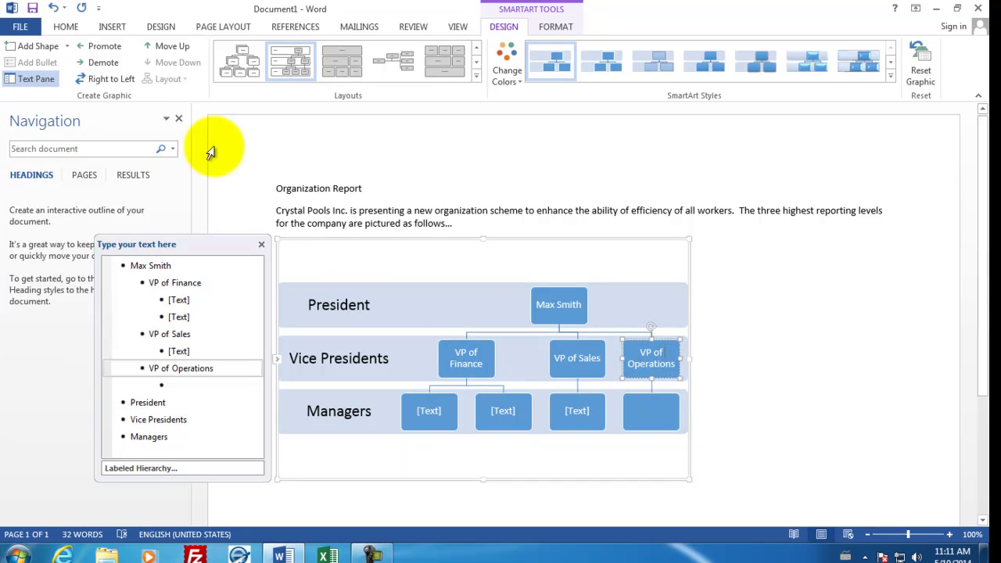
left_click(65, 44)
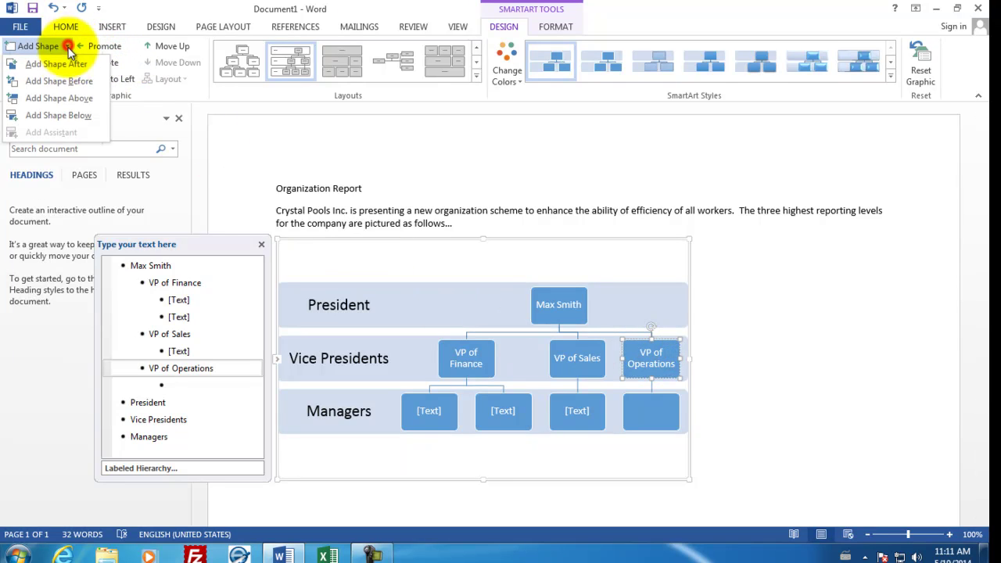
left_click(64, 111)
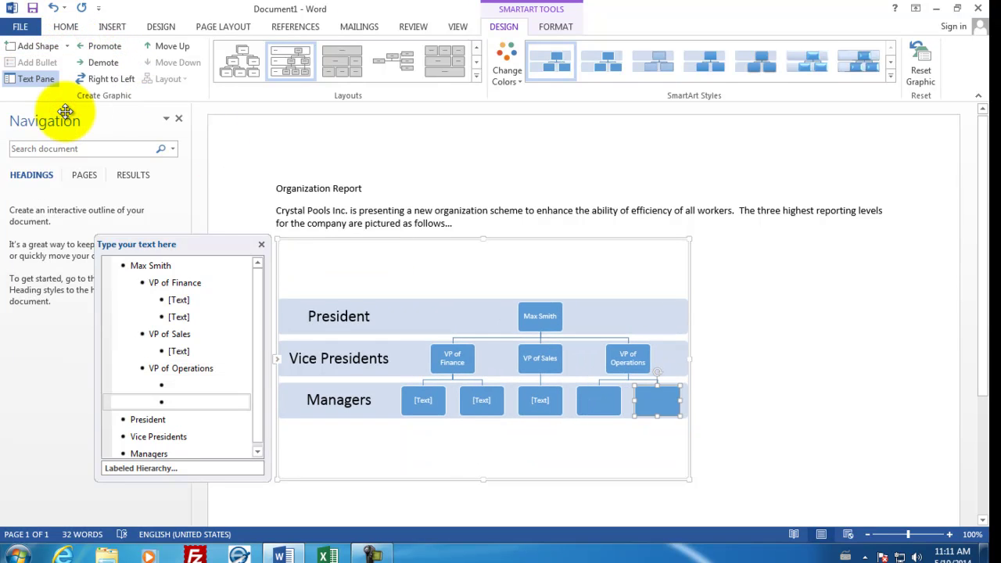
left_click(629, 358)
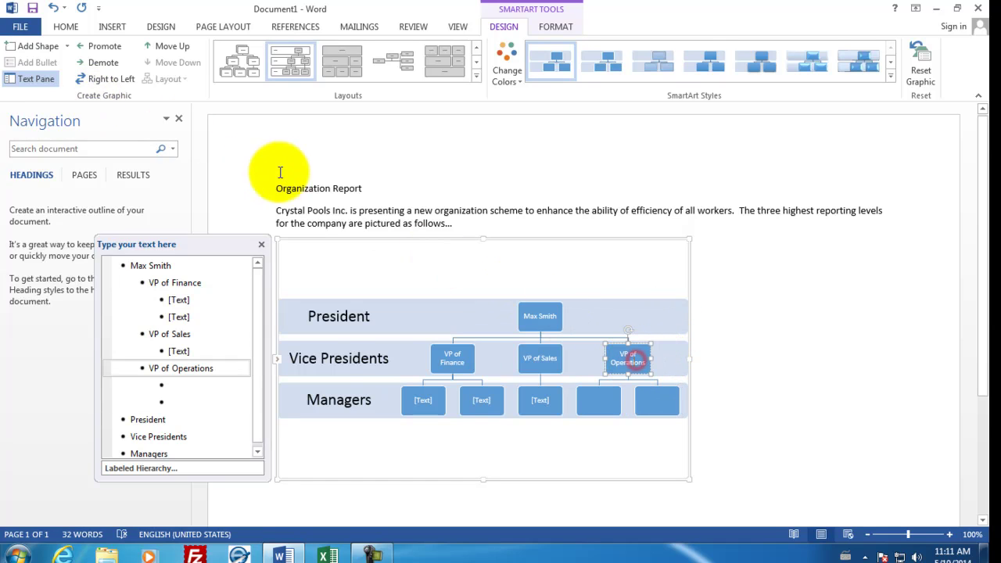
left_click(65, 45)
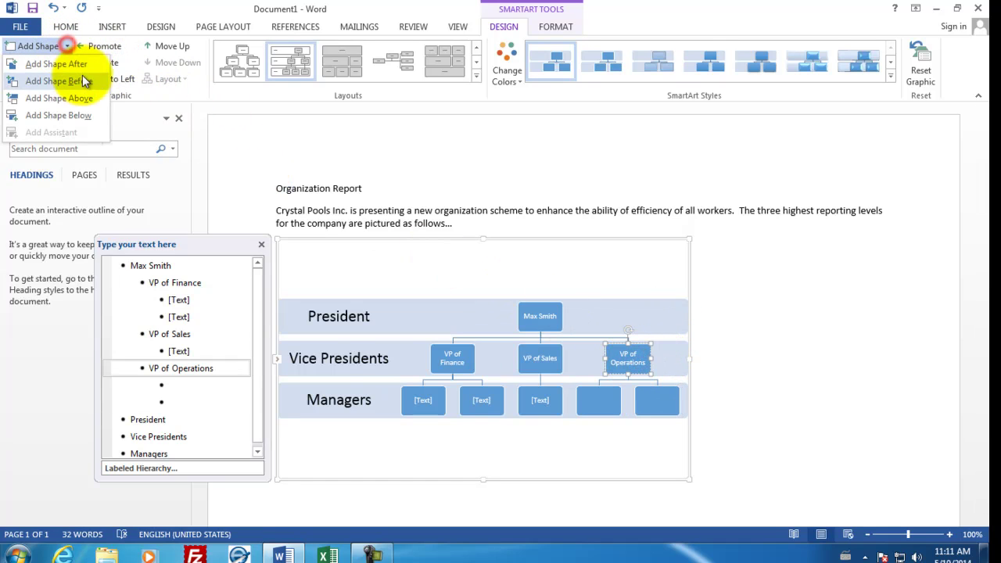
left_click(74, 115)
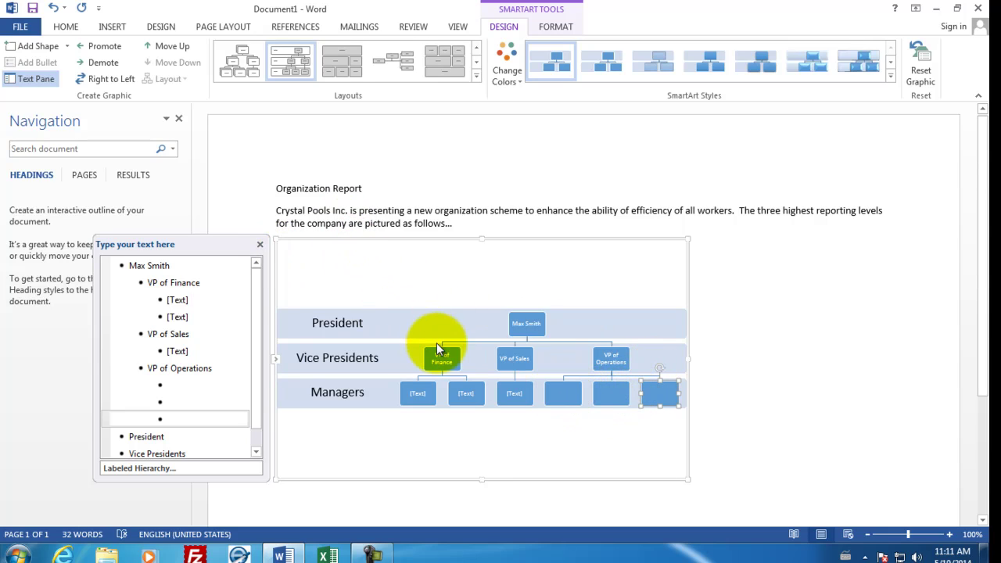
Step: Fill in manager titles, adding a Head of Europe Sales box under VP of Sales
left_click(415, 394)
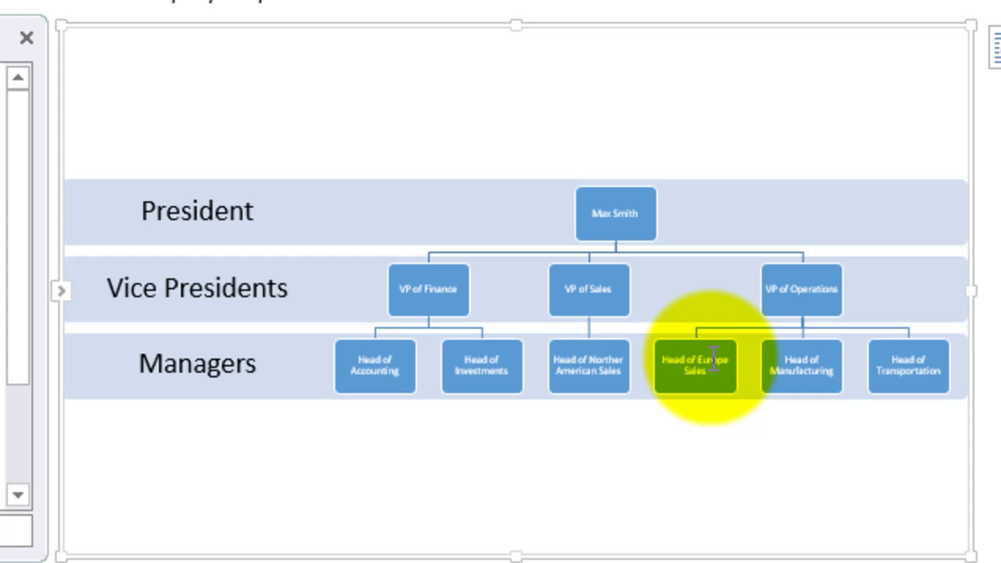
left_click(600, 303)
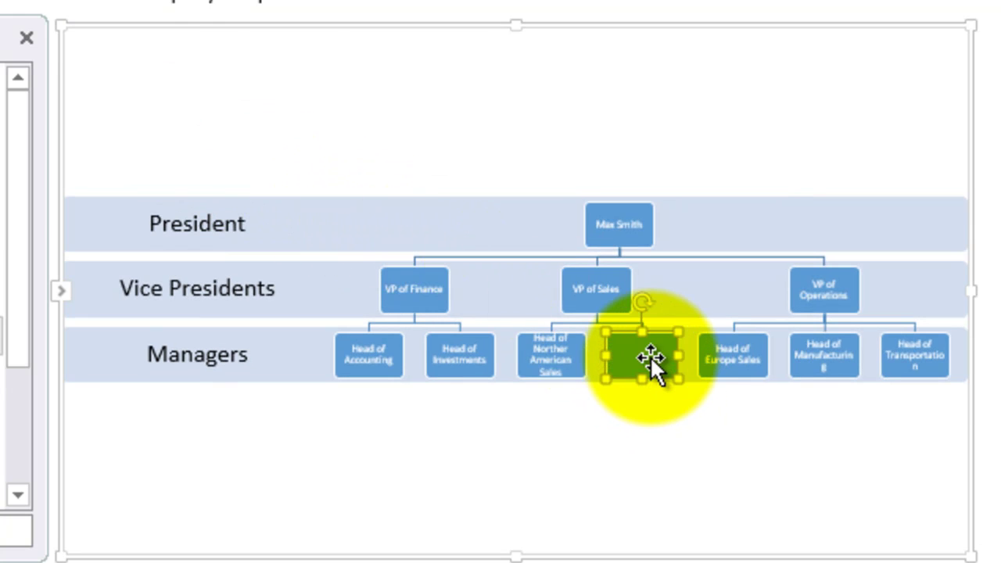
type("Head of Europe Sal")
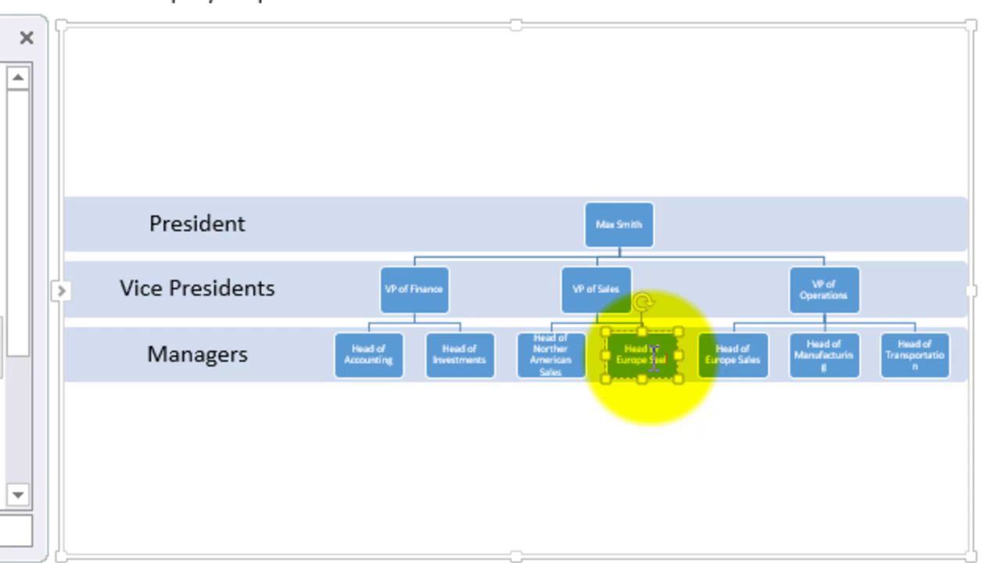
left_click(743, 361)
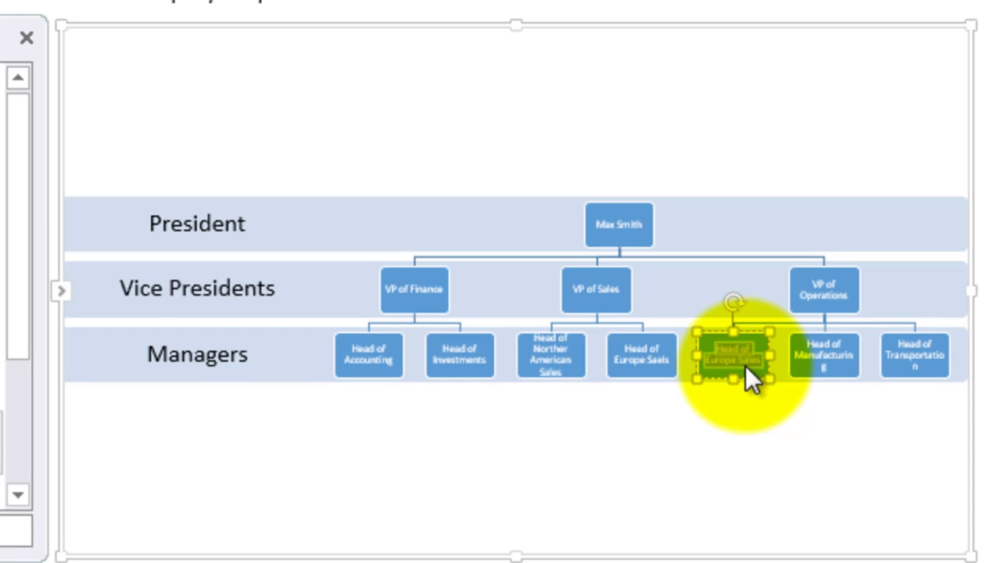
Step: Complete the Head of Information Technology manager box under VP of Operations
type("Head")
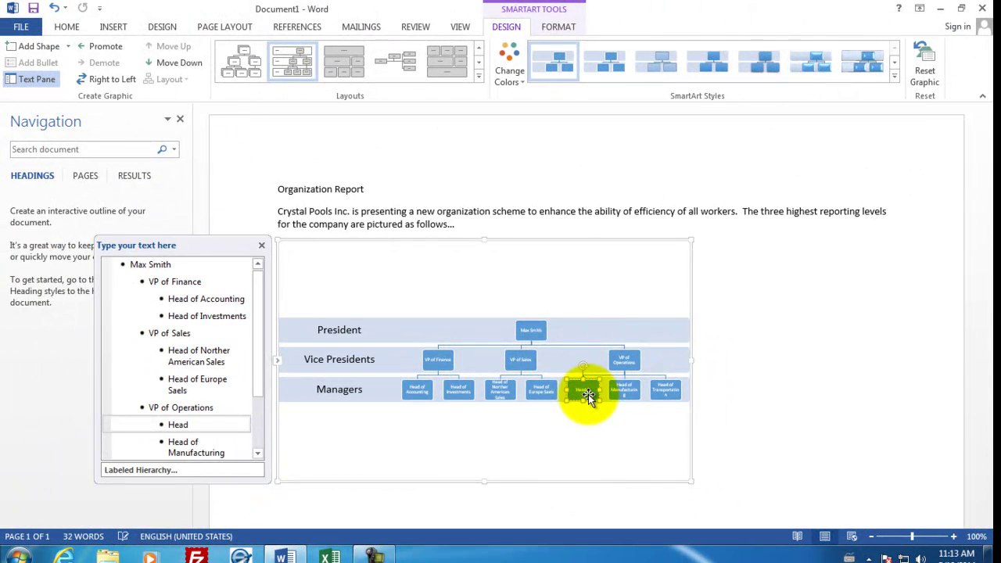
type("of Information Technology")
left_click(624, 389)
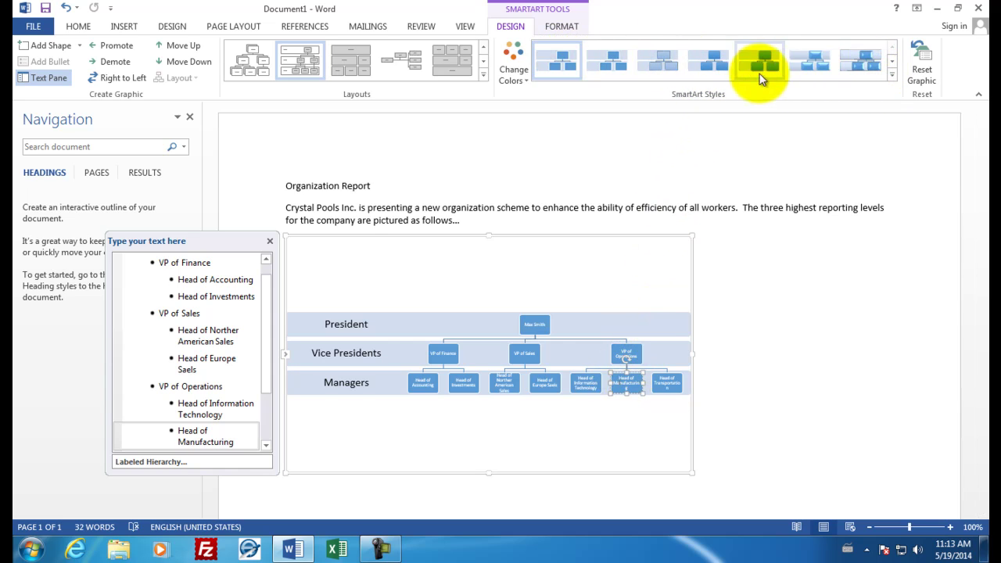
Step: Apply the Moderate Effect SmartArt style and the Colorful - Accent Colors scheme
left_click(890, 76)
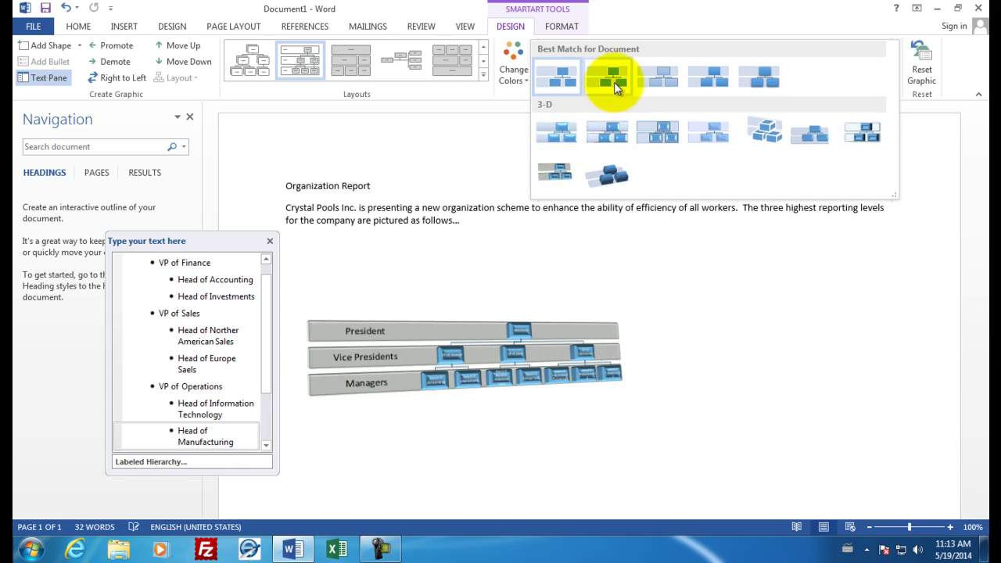
left_click(711, 79)
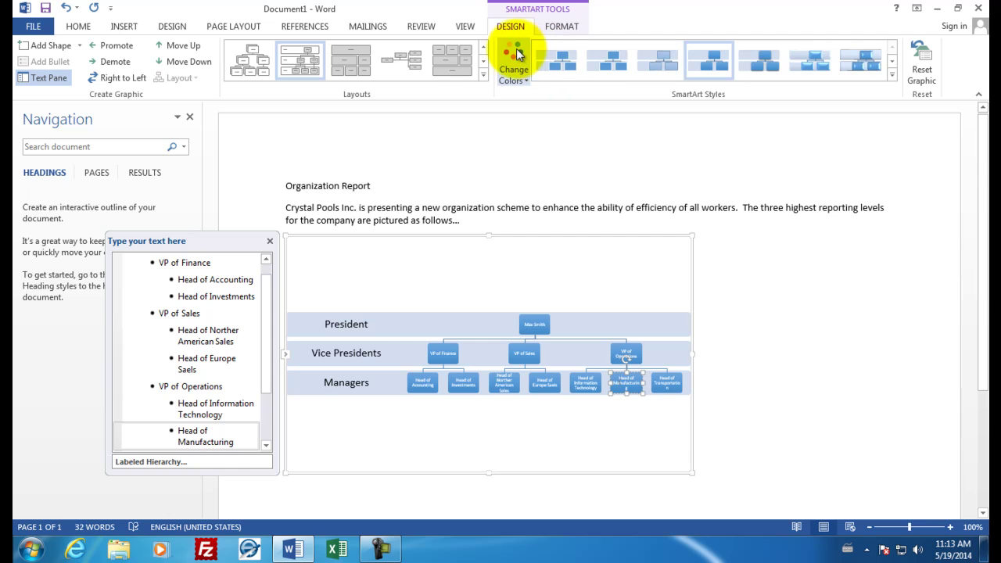
left_click(525, 81)
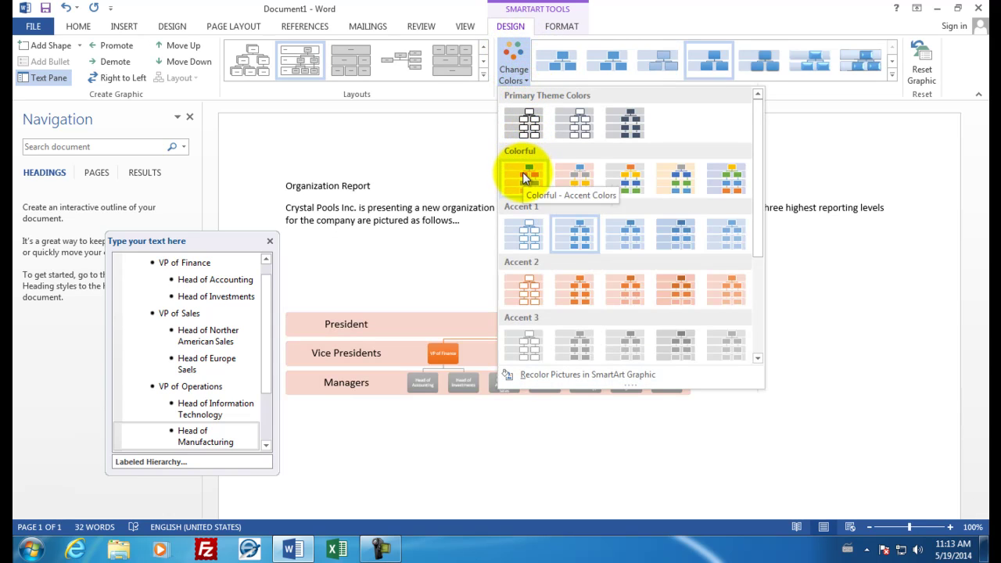
left_click(623, 180)
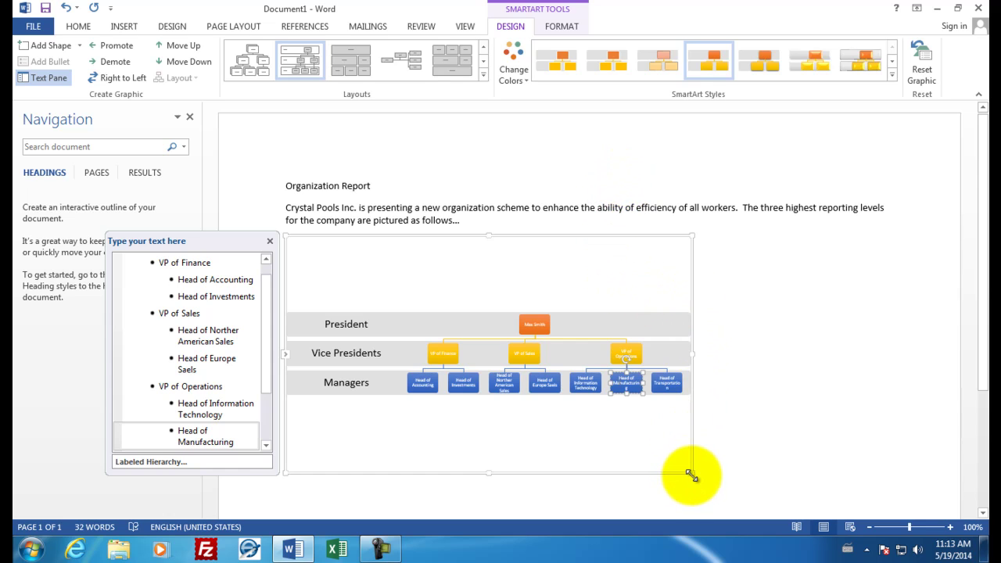
Step: Resize the org chart to span nearly the full page width and stand taller
left_click_drag(691, 474, 913, 492)
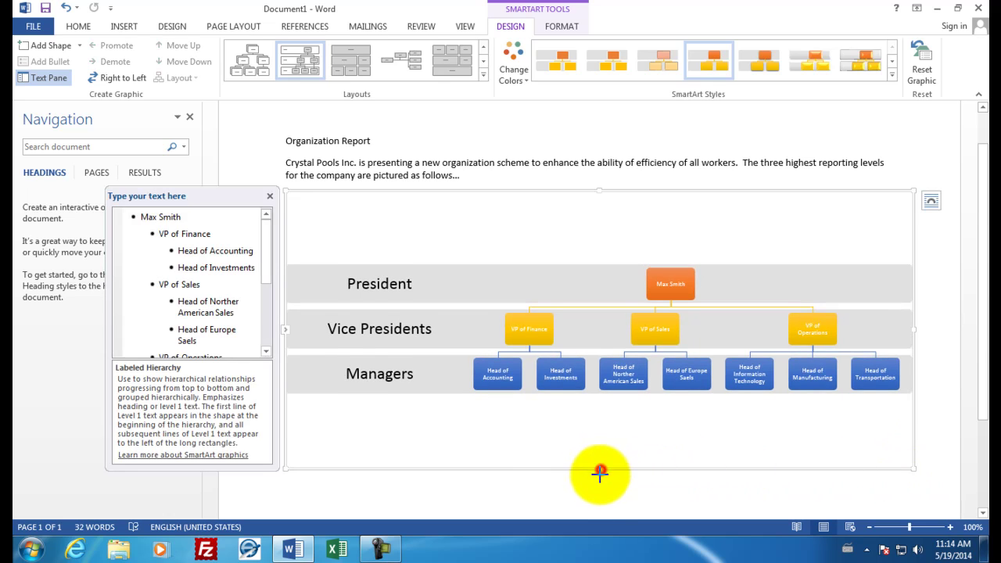
mouse_move(600, 471)
left_mouse_down()
mouse_move(598, 496)
mouse_move(604, 452)
left_mouse_up()
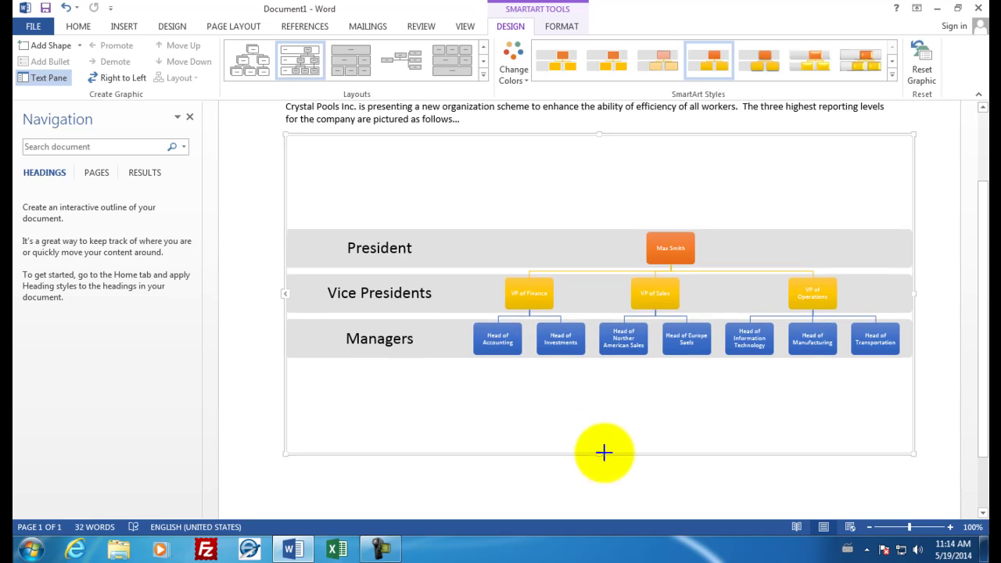